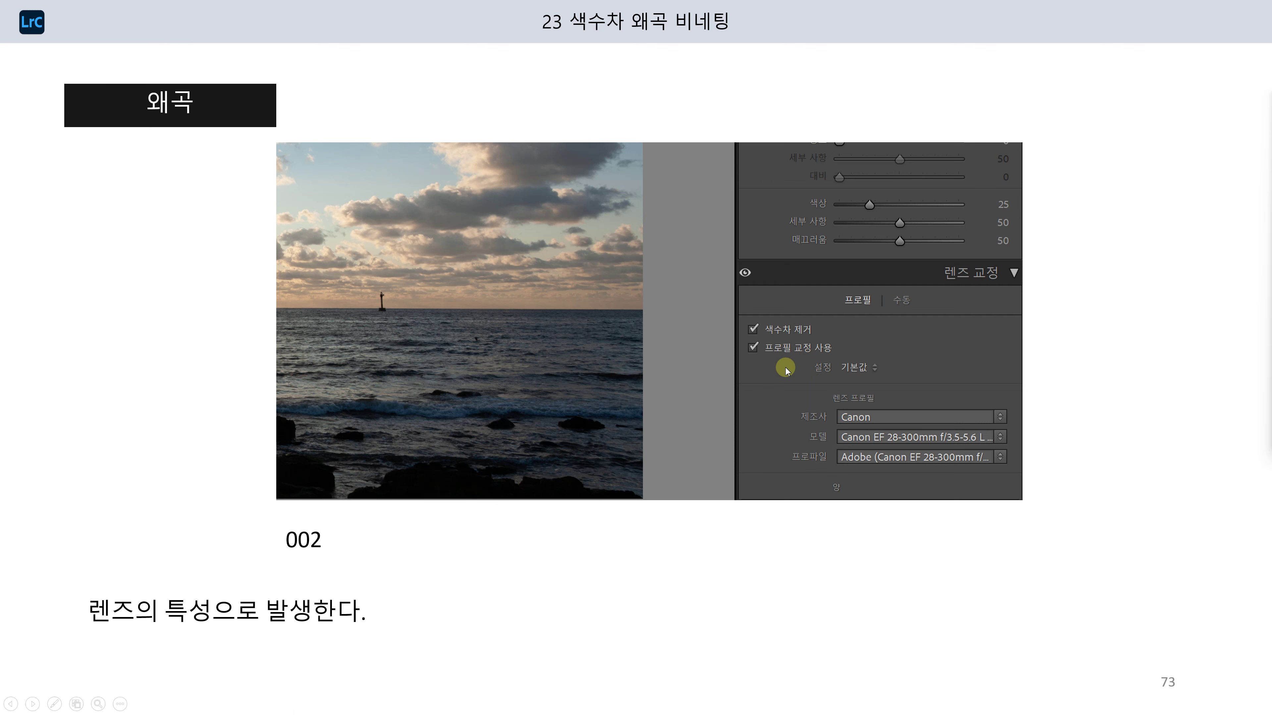
key(Right)
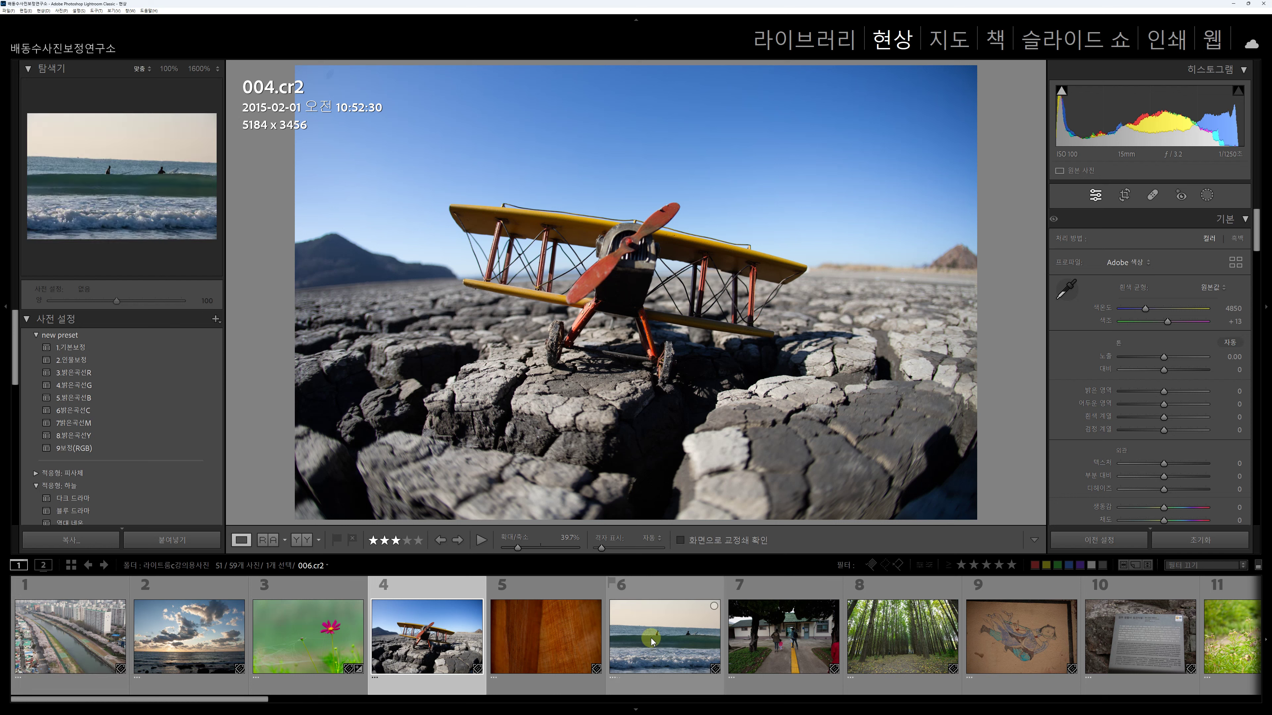
Open 001.cr2 and inspect the blue lettering on the white apartment building at 1600% magnification.
mouse_move(650, 638)
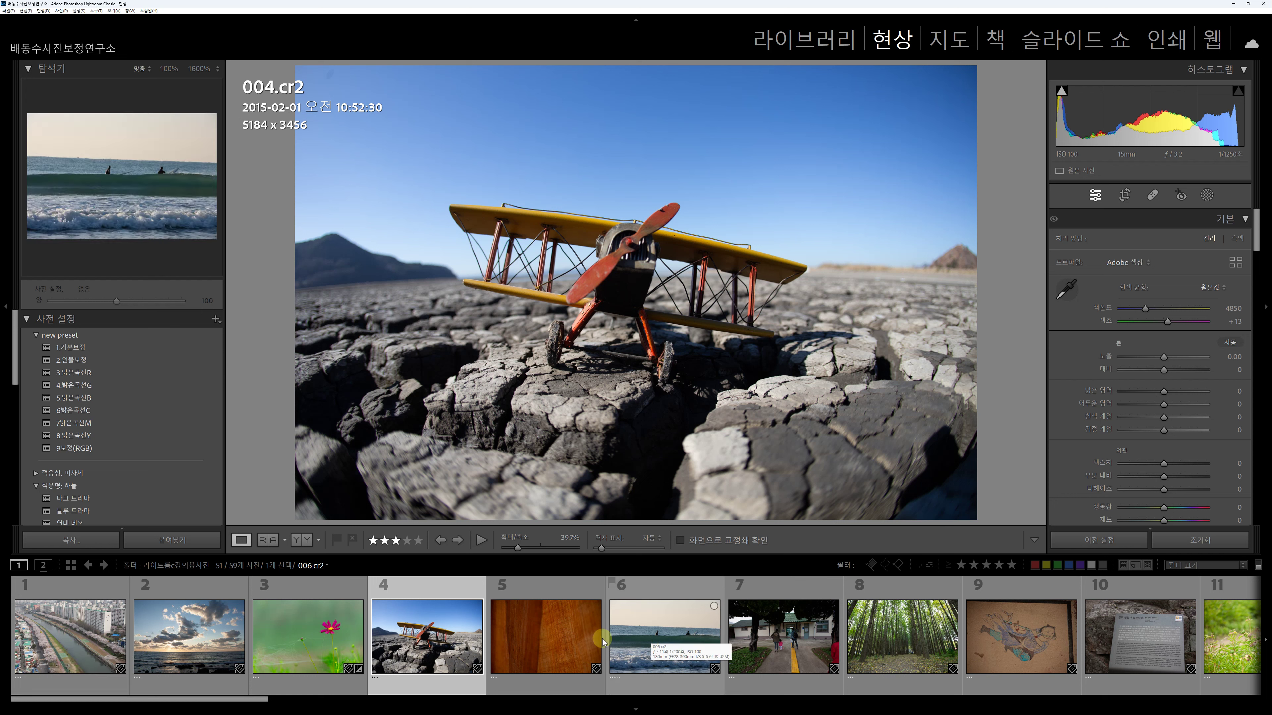
click(64, 646)
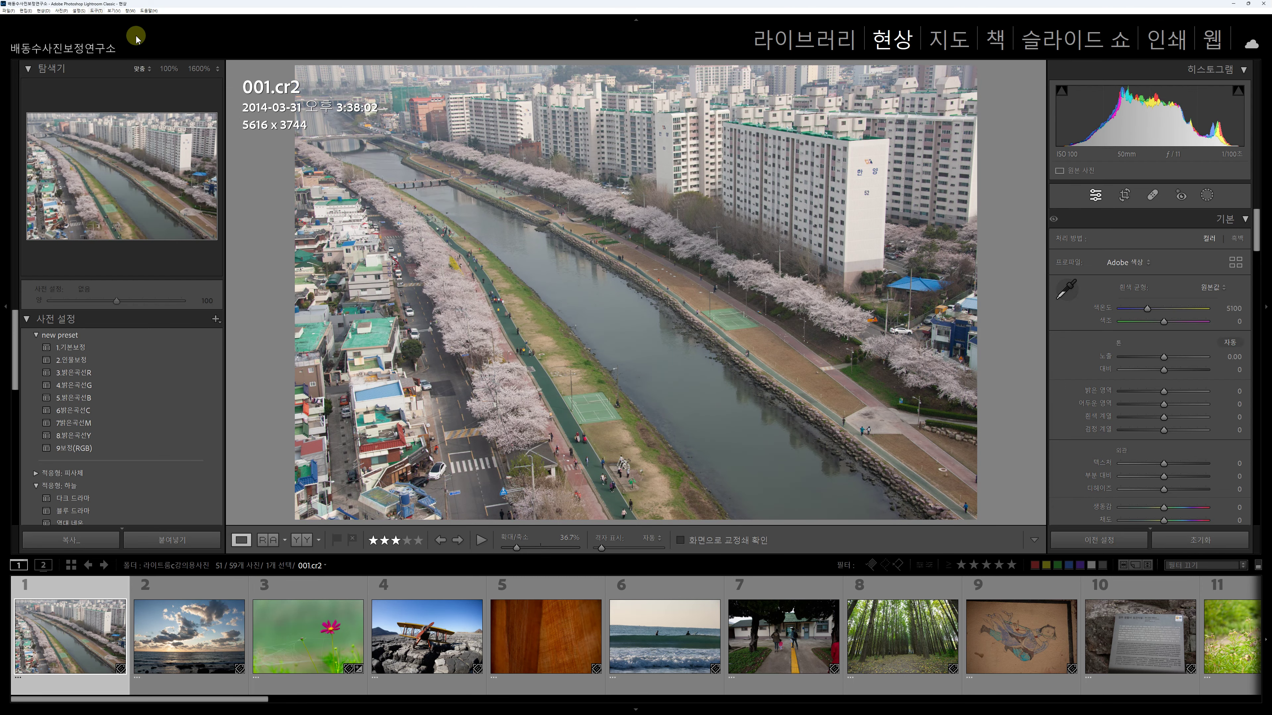
click(196, 71)
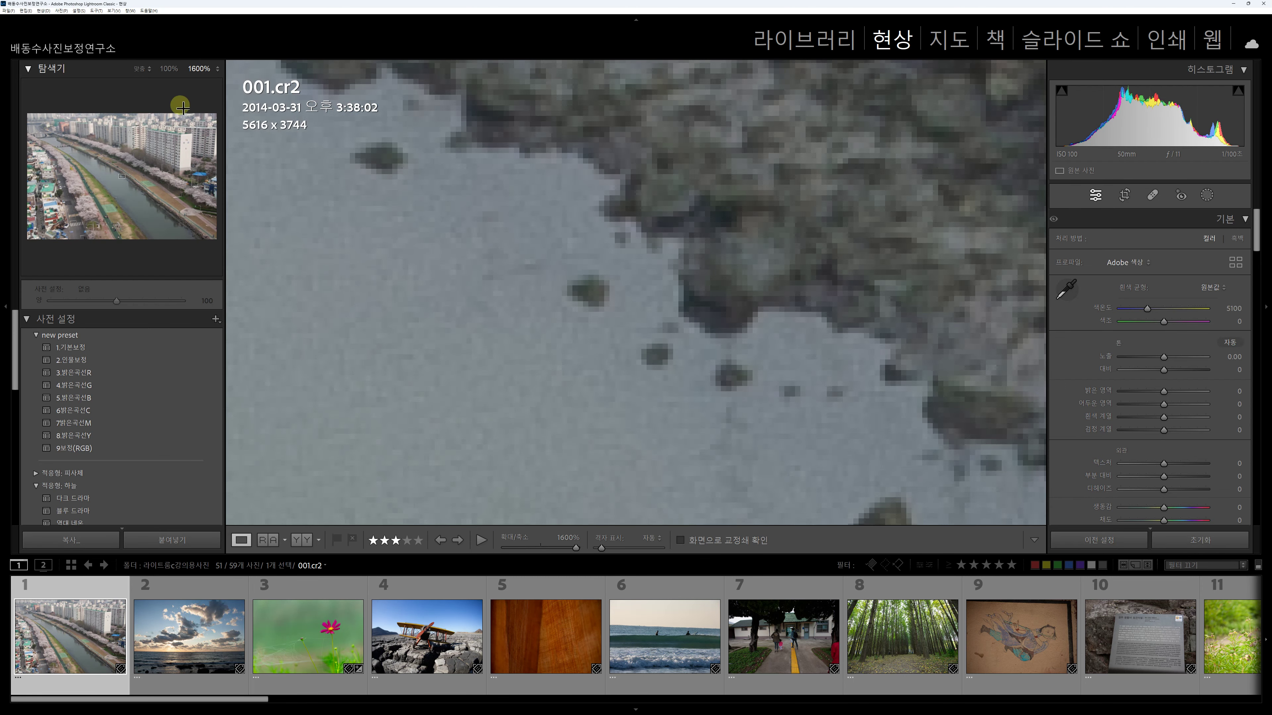
drag(124, 175, 187, 147)
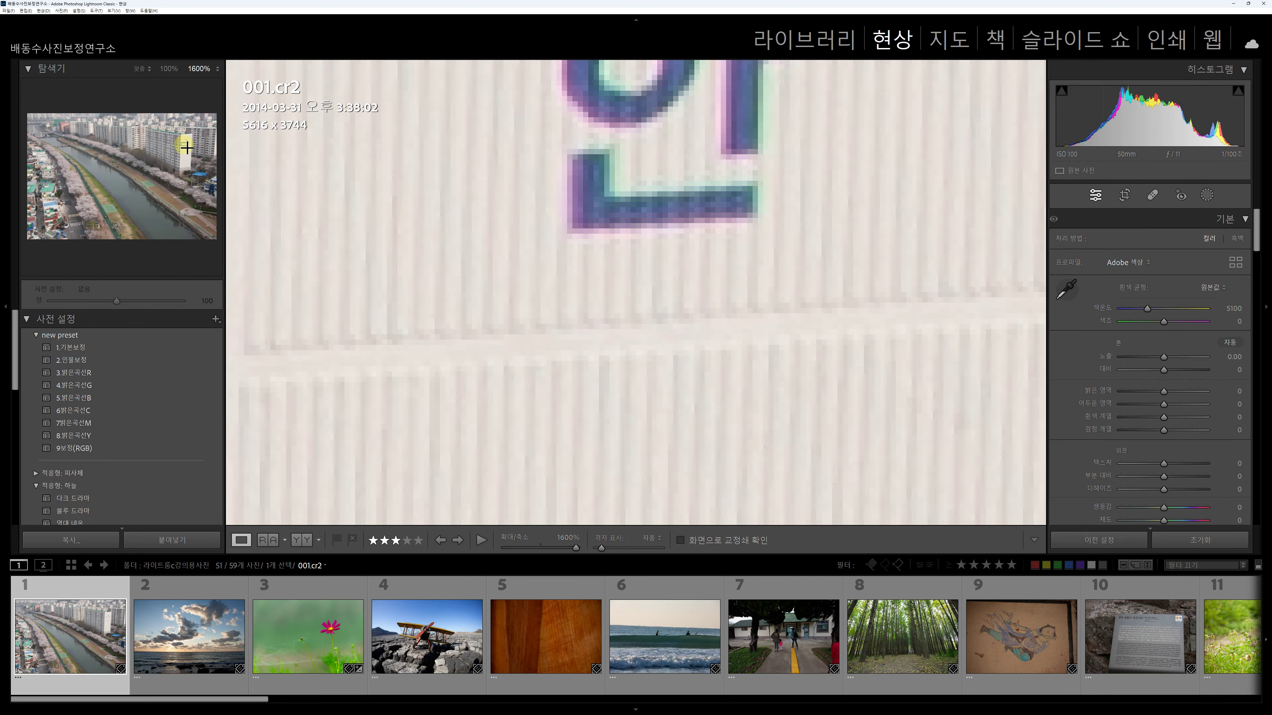
drag(681, 162, 672, 325)
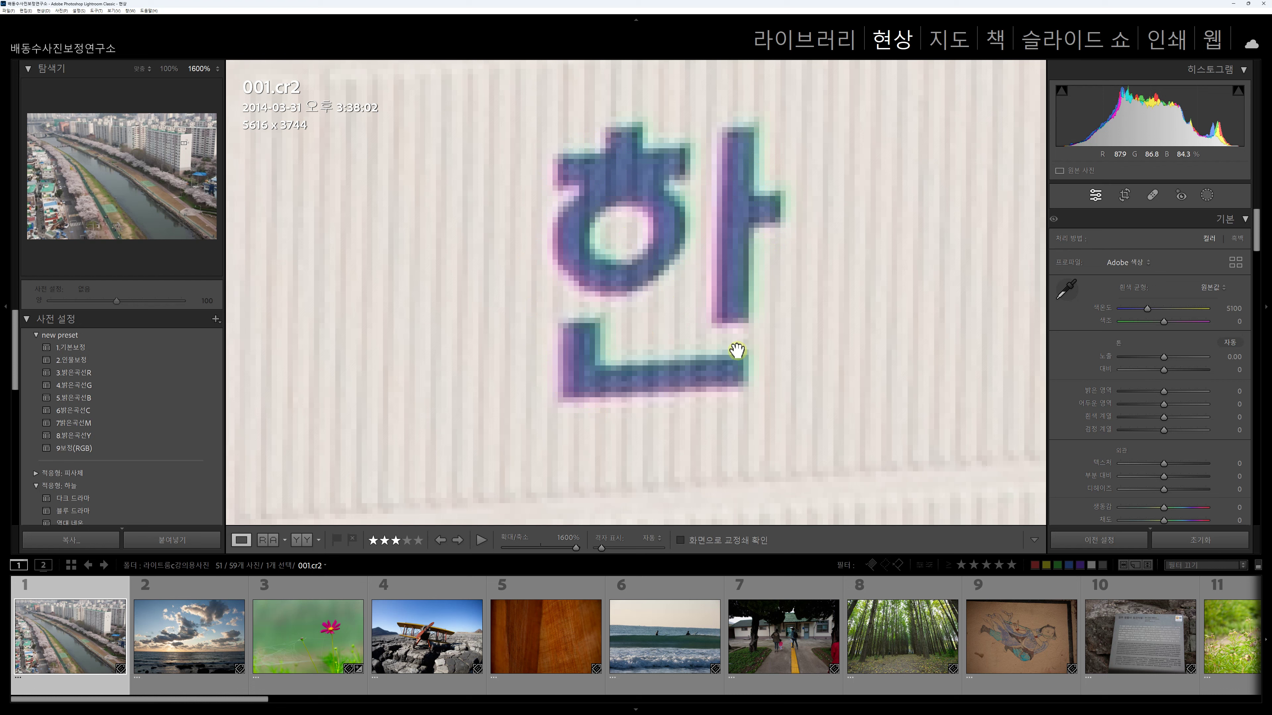
Enable Remove Chromatic Aberration (색수차 제거) for 001.cr2, switching it off and on several times to compare the lettering's edges.
drag(1255, 219, 1245, 401)
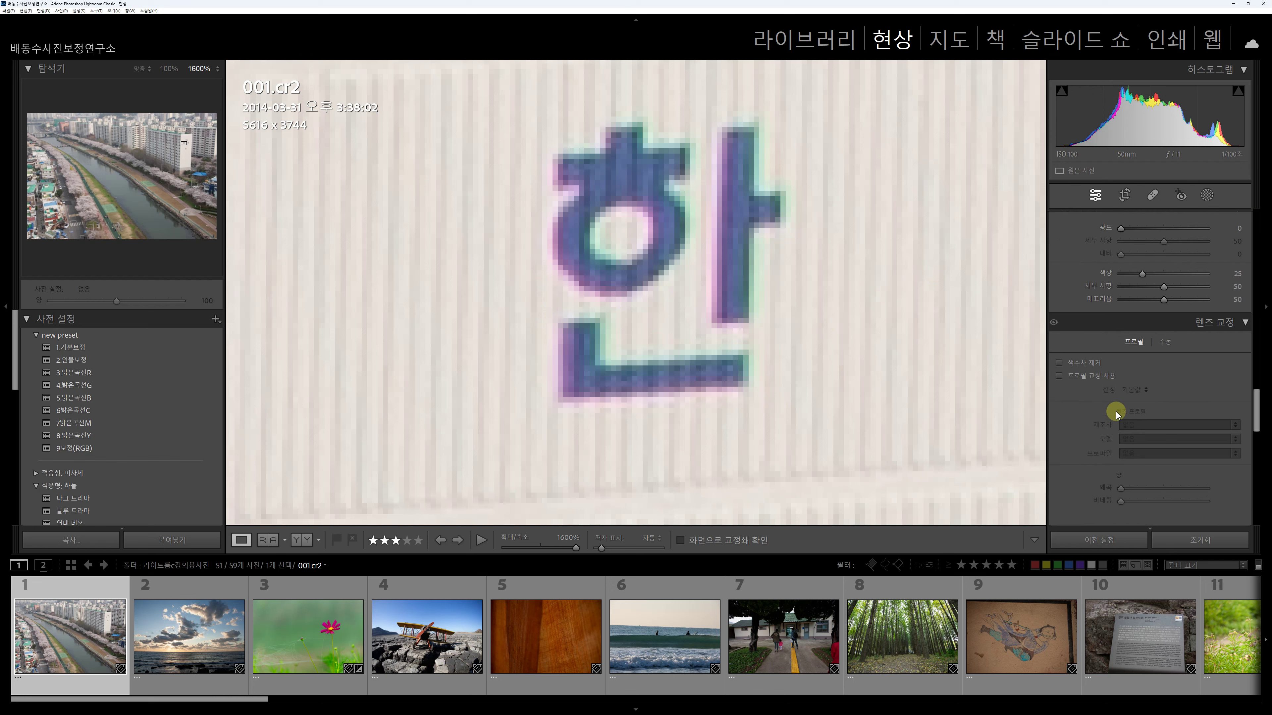
click(1071, 366)
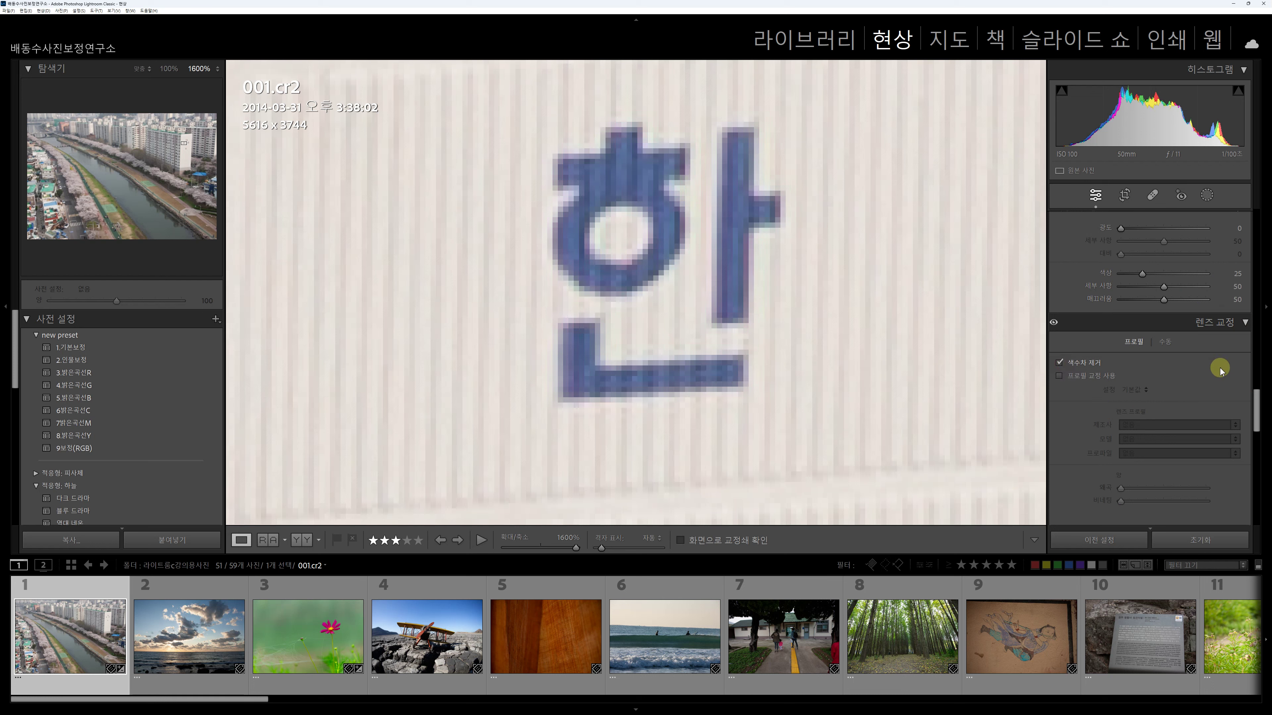
click(1060, 364)
click(1059, 363)
click(1059, 362)
click(1060, 363)
click(1060, 364)
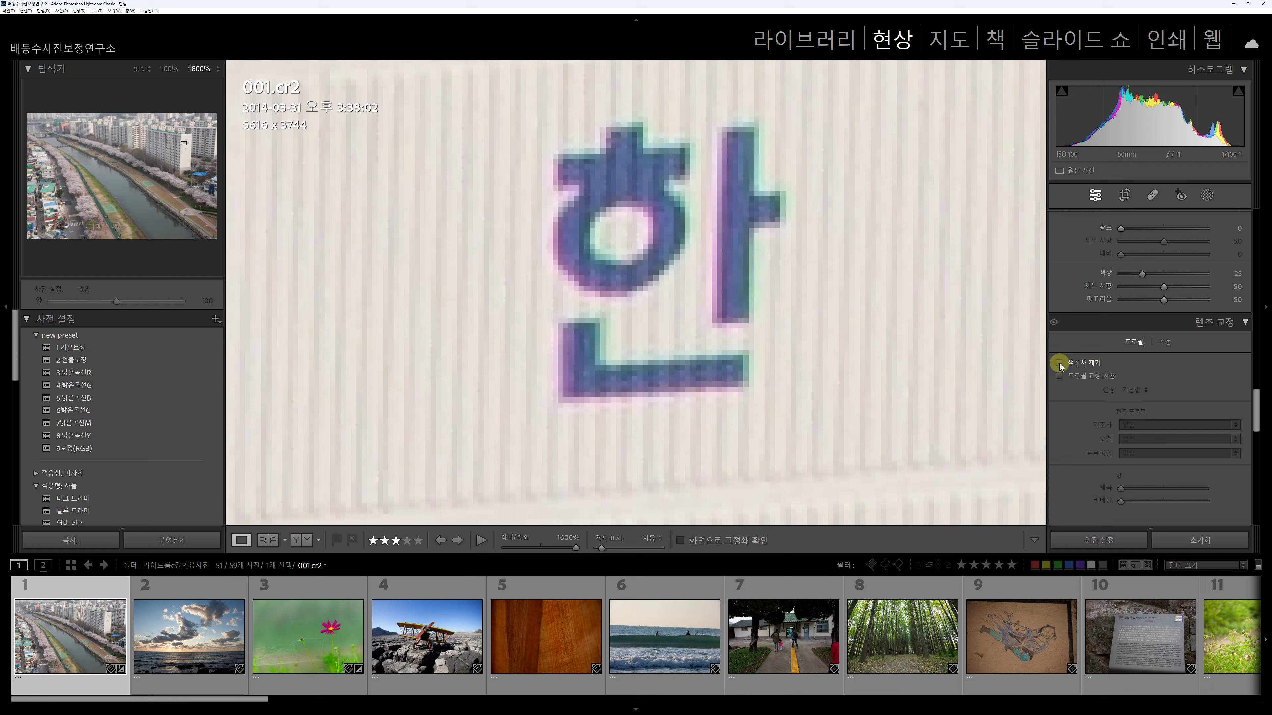
click(1060, 364)
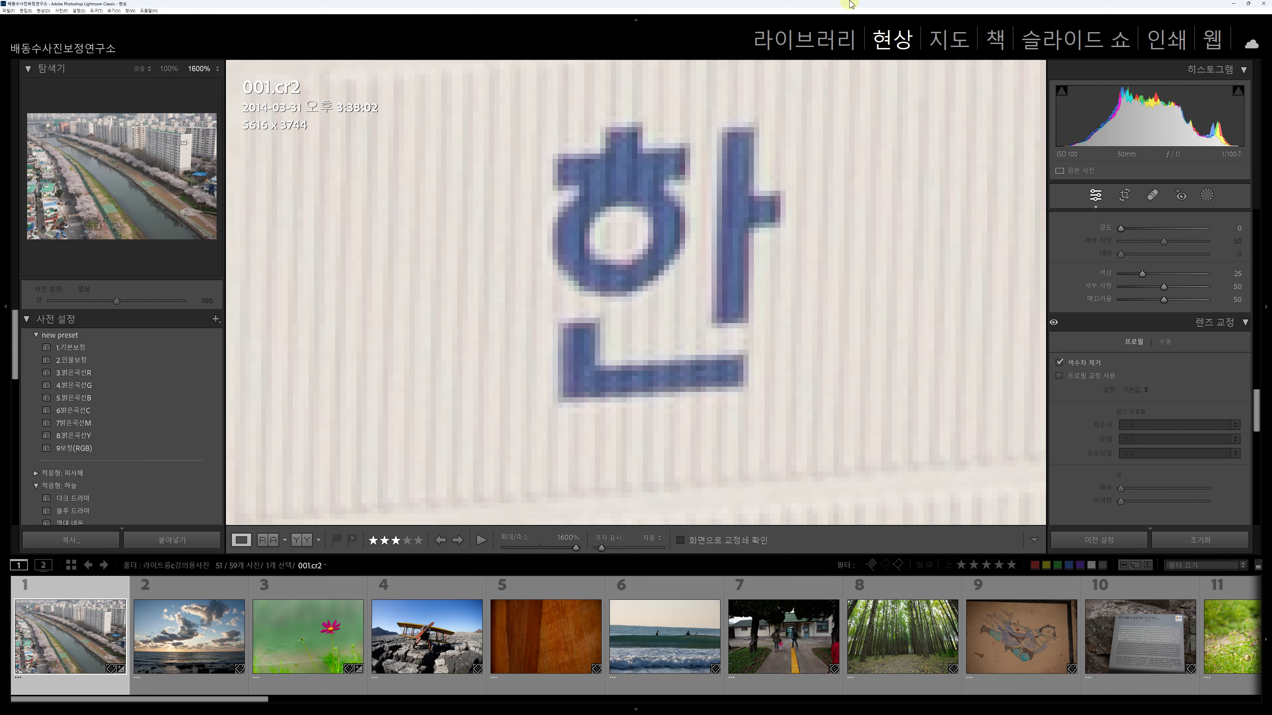
Show 002.cr2 fitted to view in the Library's single-photo view with the exposure and lens information overlay.
click(175, 652)
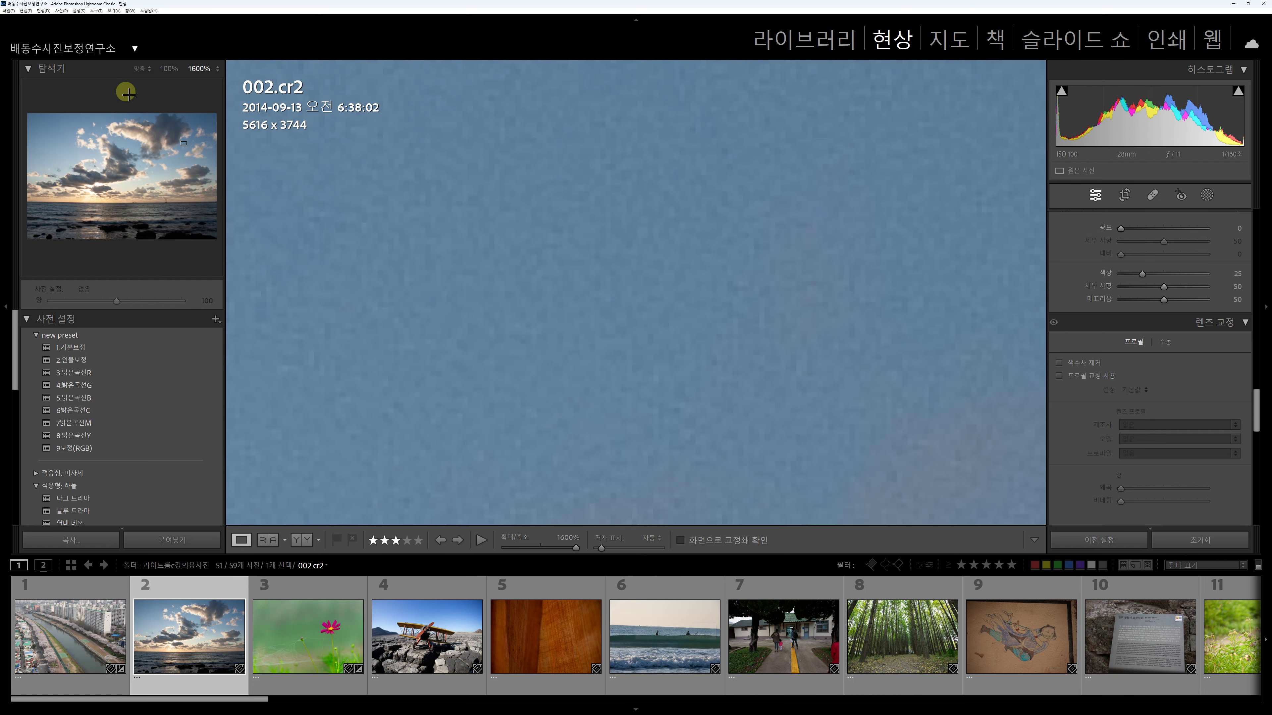
click(749, 384)
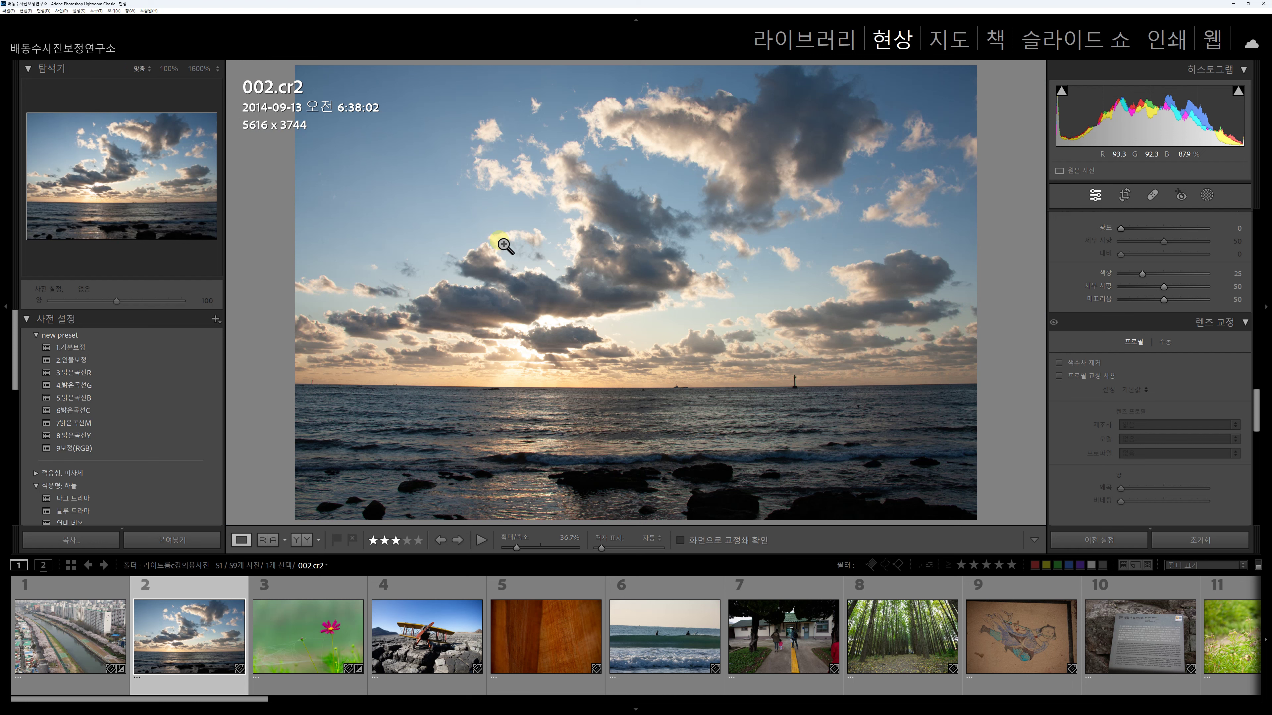
click(831, 40)
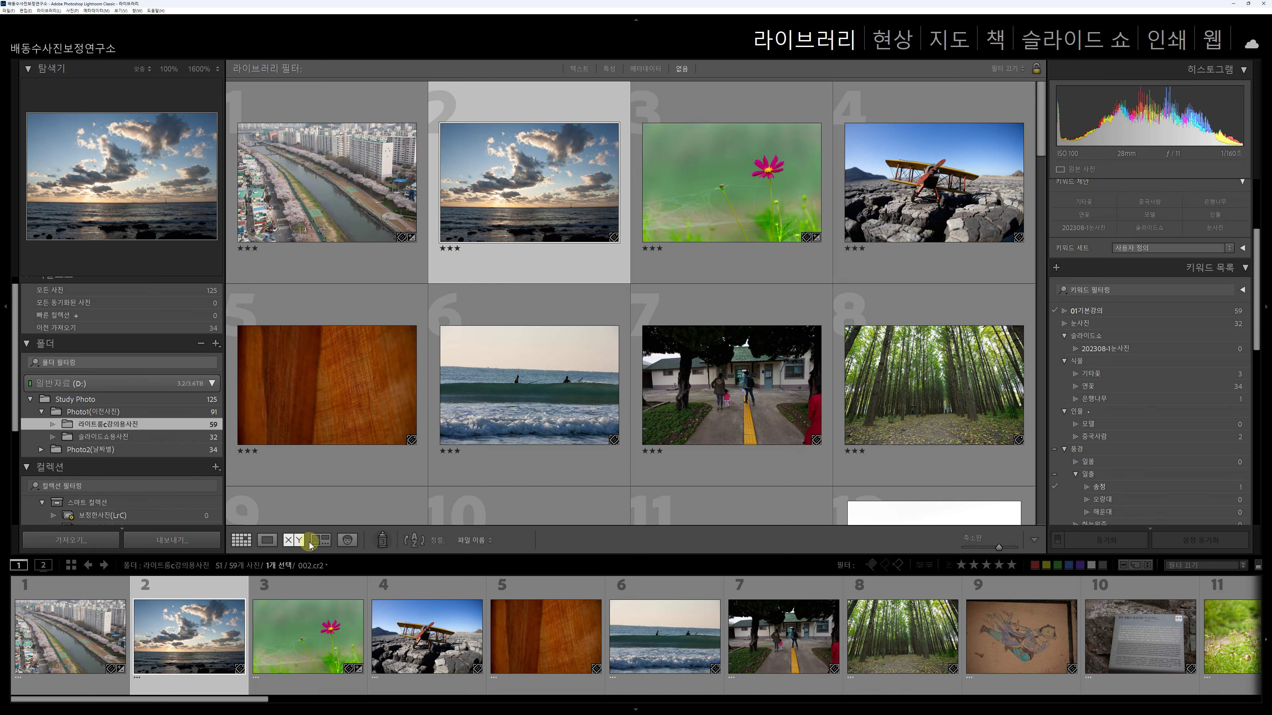
click(268, 540)
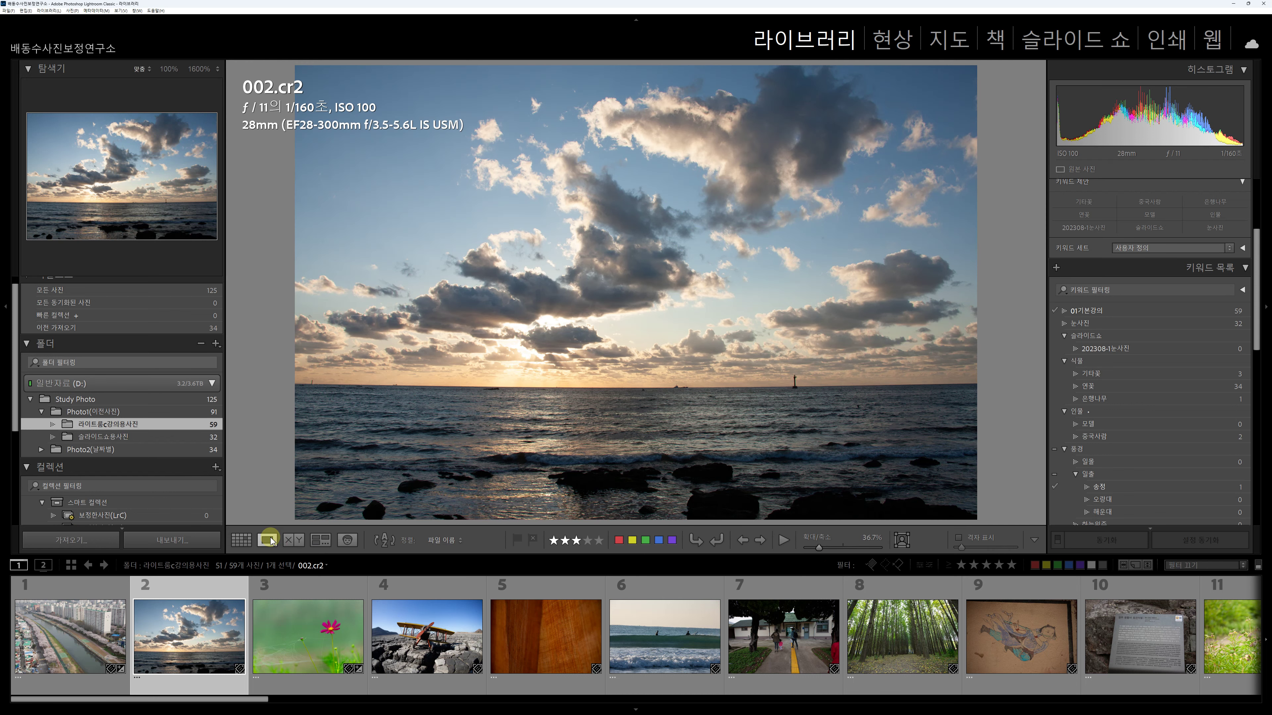
key(i)
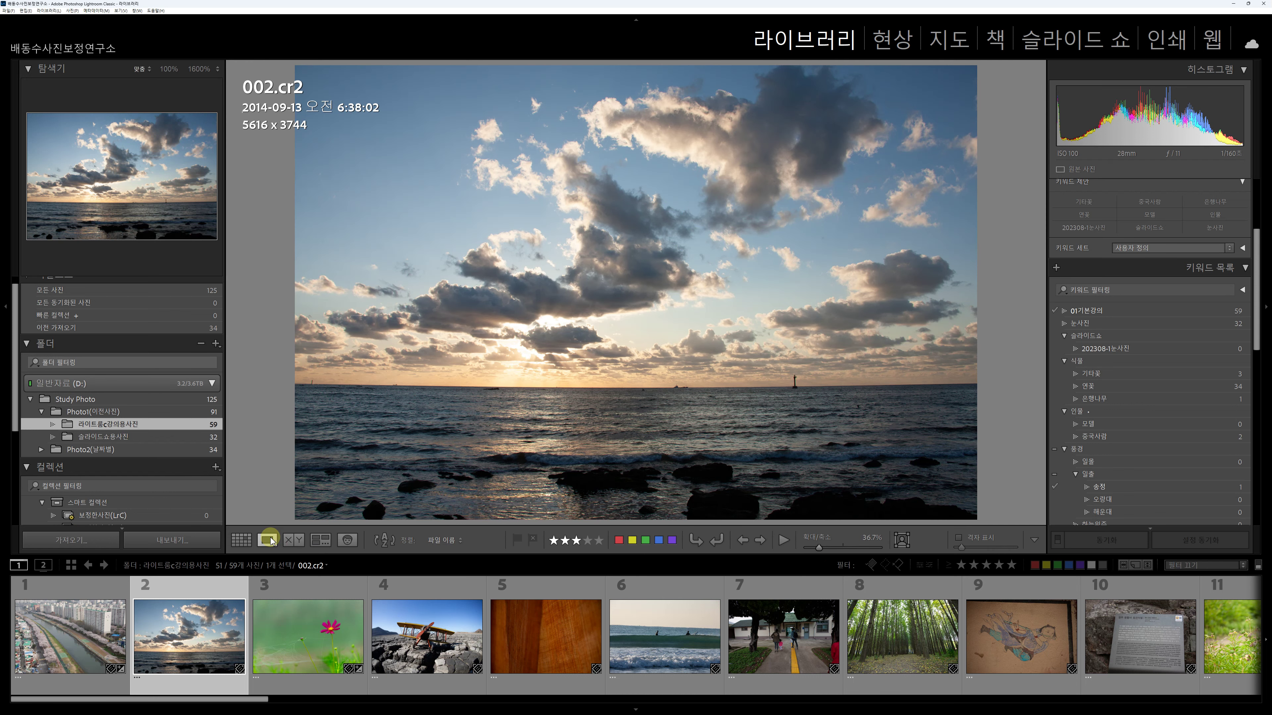
key(i)
key(i)
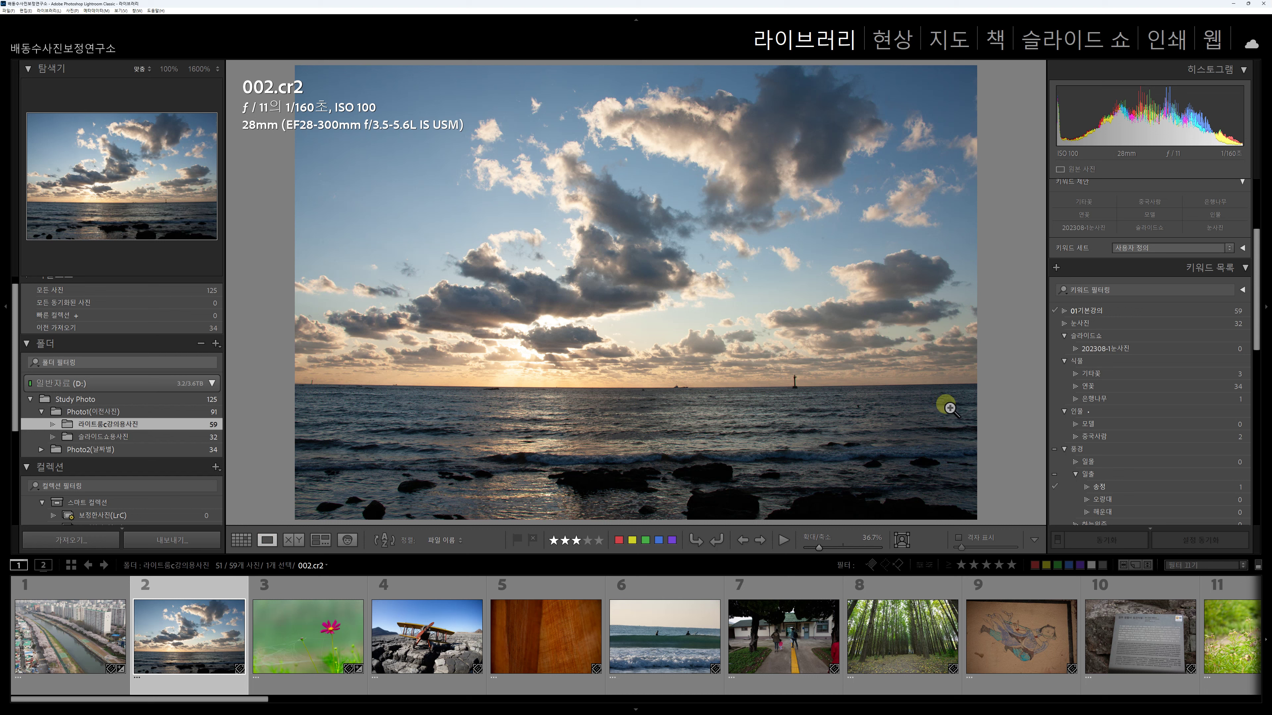
Return to Develop (현상) and enable both Remove Chromatic Aberration and Profile Corrections for 002.cr2.
click(899, 42)
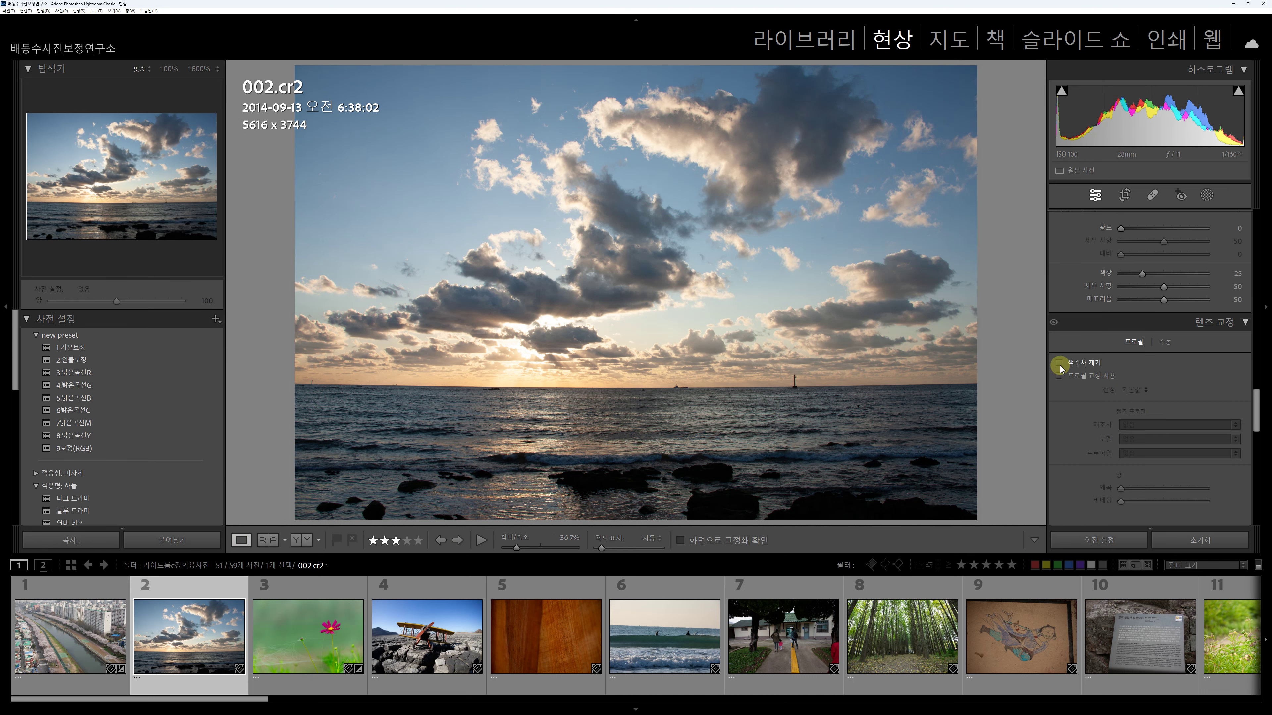
click(1059, 363)
click(1059, 377)
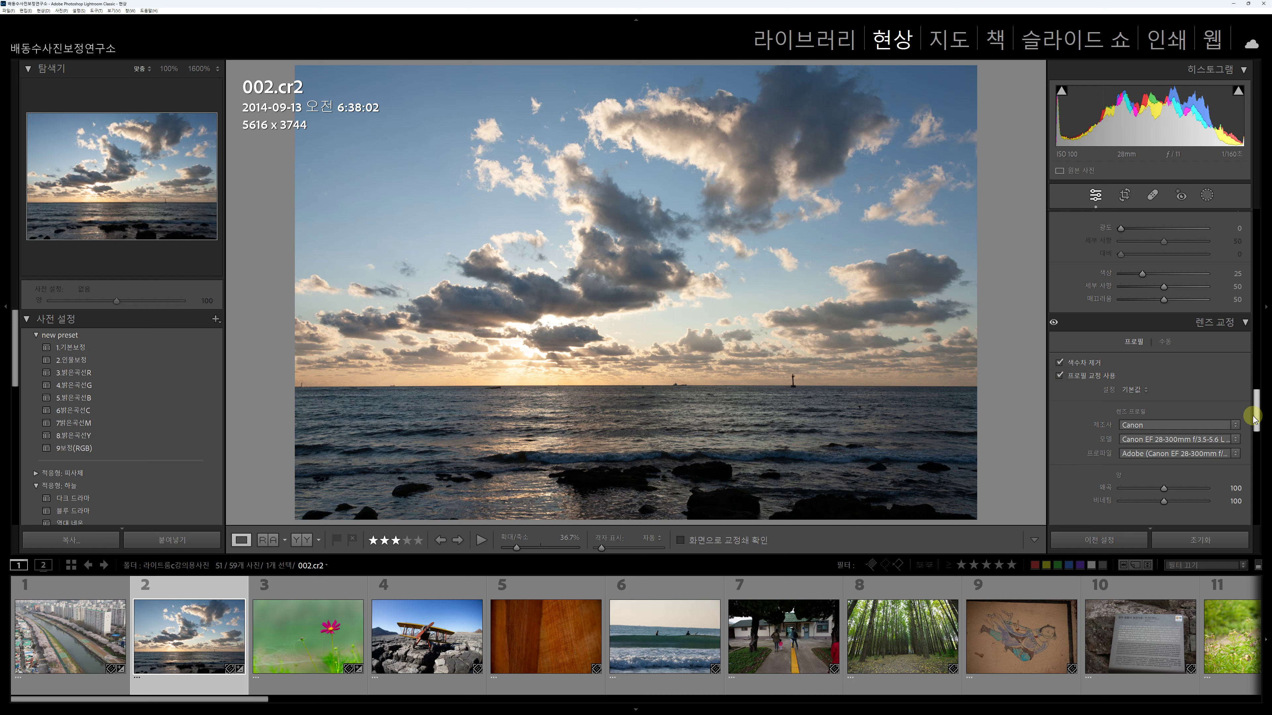
Look through the available Canon lens models for the lens profile without choosing a different one.
scroll(1257, 429, down, 1)
scroll(1256, 428, down, 1)
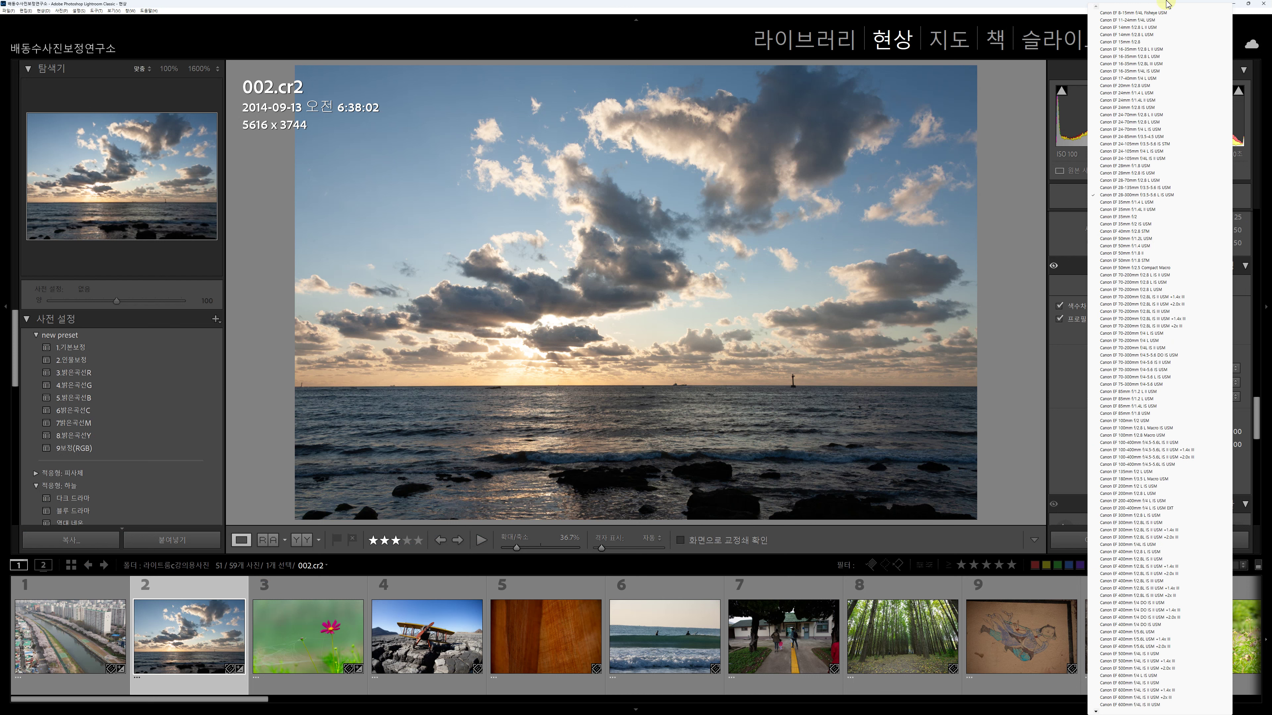
click(1014, 352)
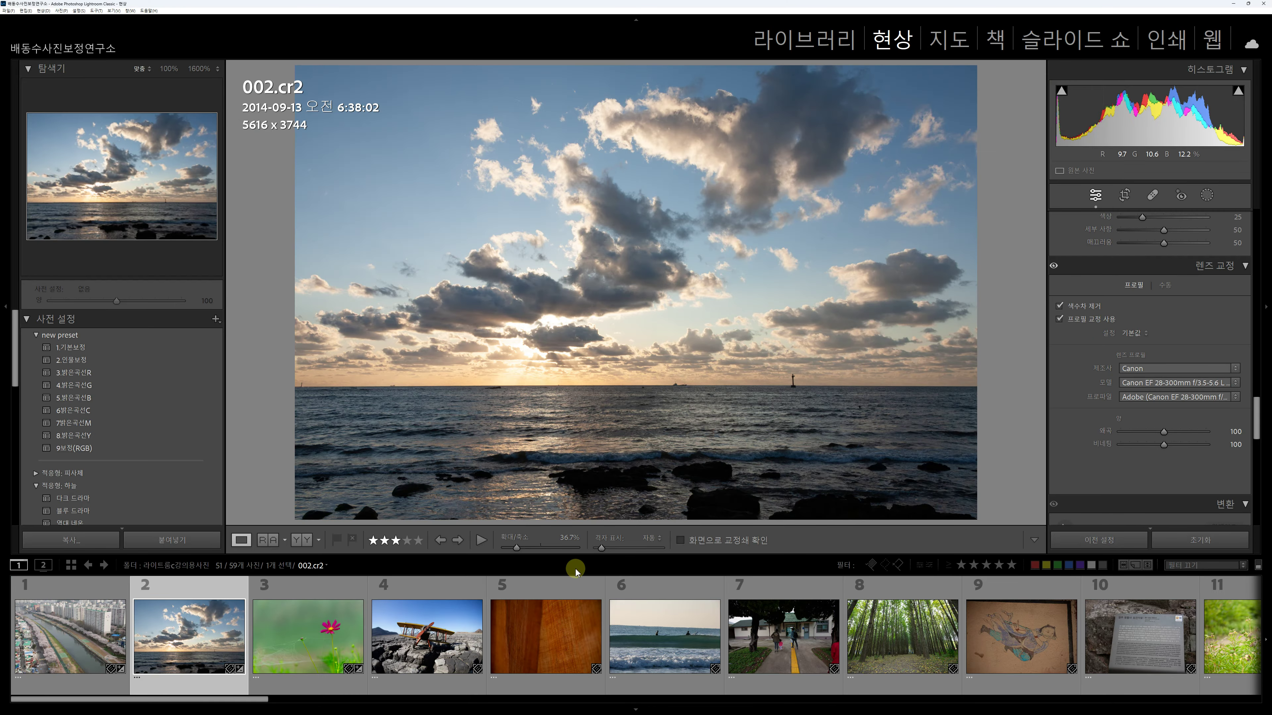
Reset the edits on 003.cr2 and enable both Remove Chromatic Aberration and Profile Corrections.
click(298, 641)
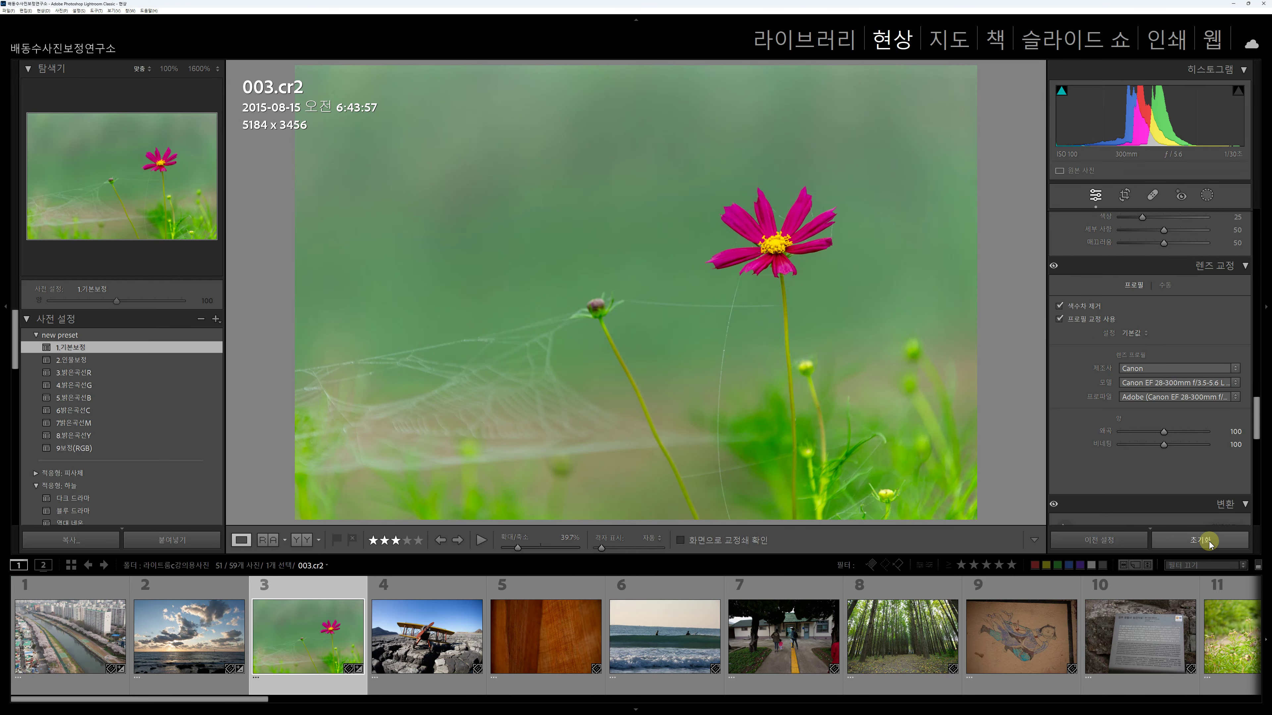
click(1208, 541)
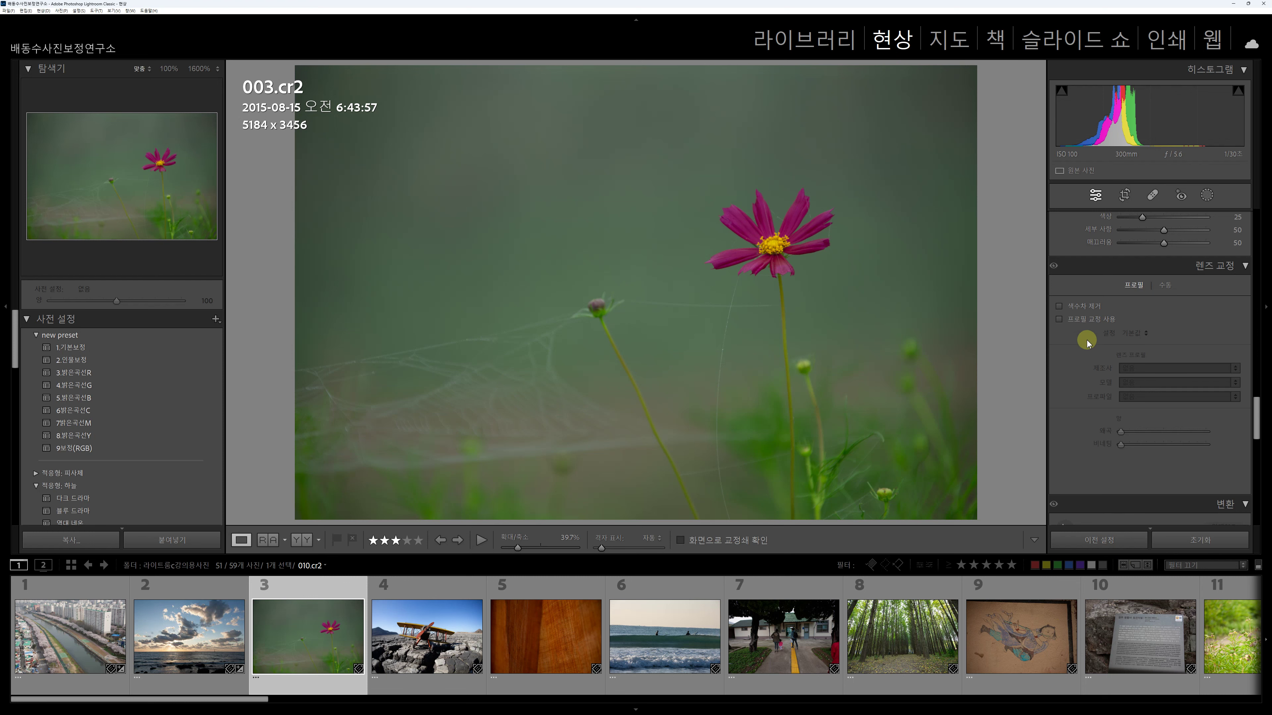
click(1059, 306)
click(1059, 319)
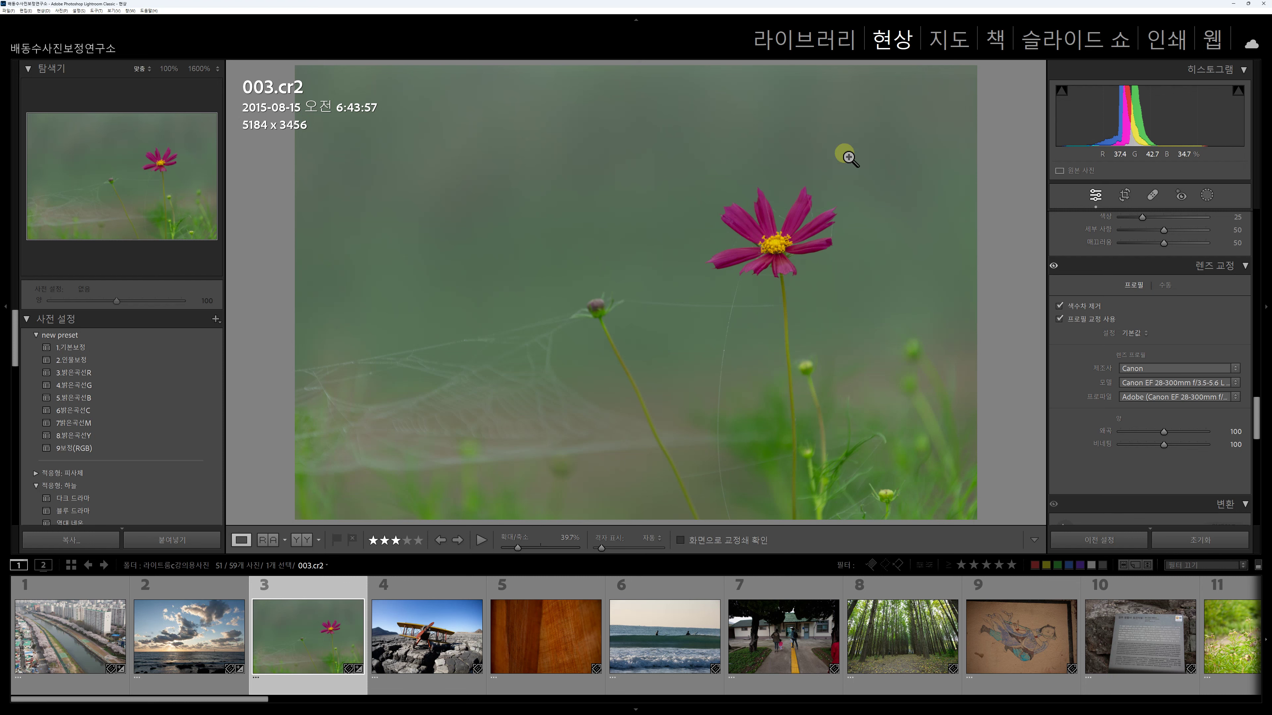
Try the lens profile's vignetting (비네팅) amount on 003.cr2 at 61 and 1, and finally set it to 94.
click(1164, 432)
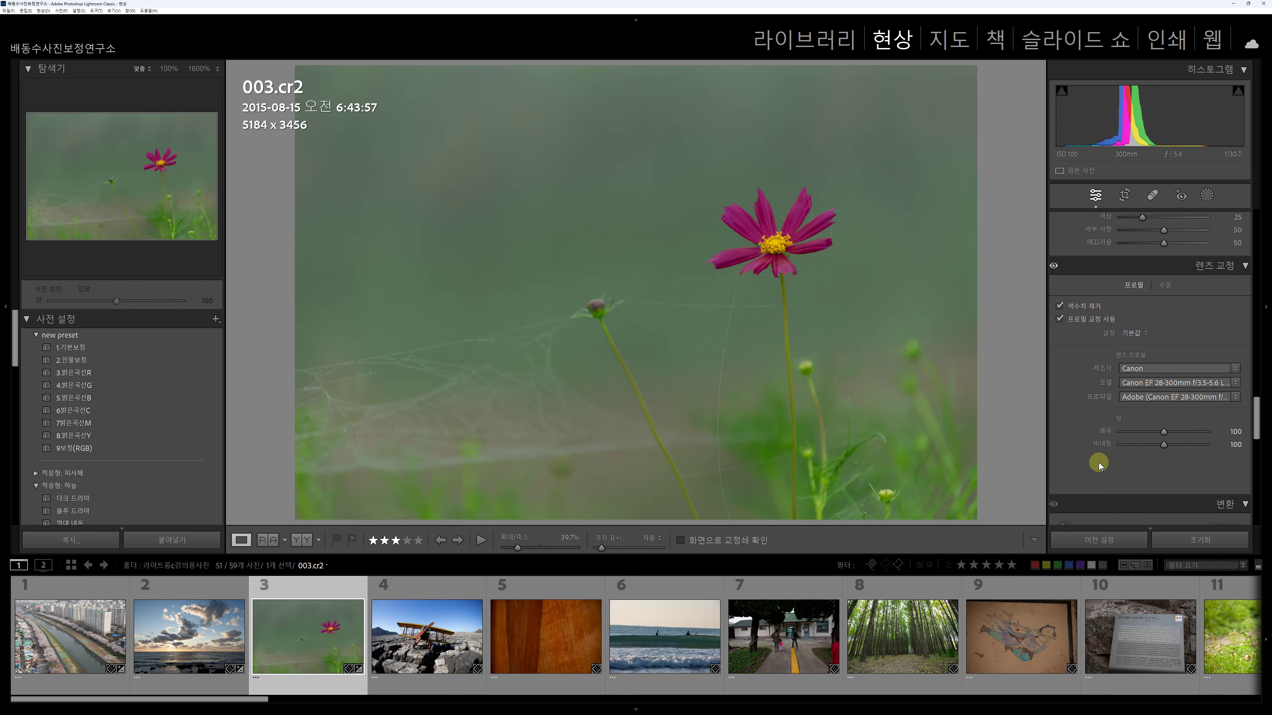
click(1164, 447)
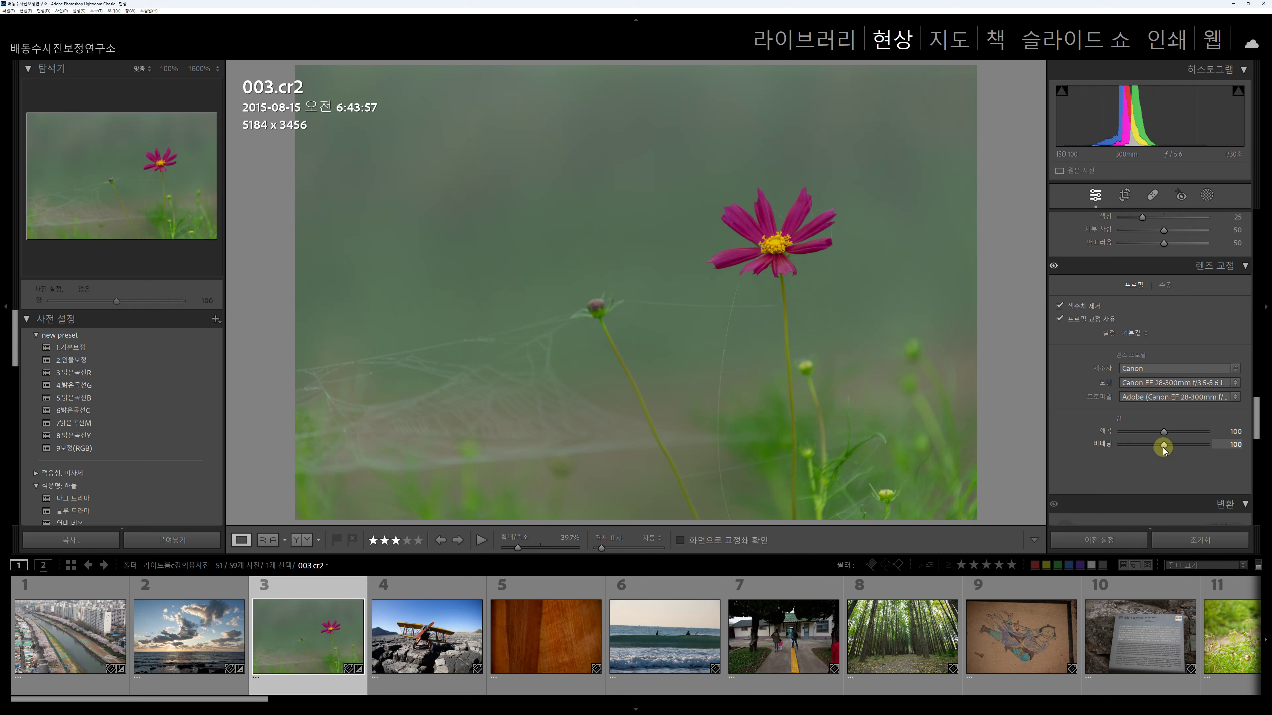
mouse_move(1164, 449)
mouse_down()
mouse_move(1211, 461)
mouse_move(1136, 457)
mouse_move(1147, 462)
mouse_up()
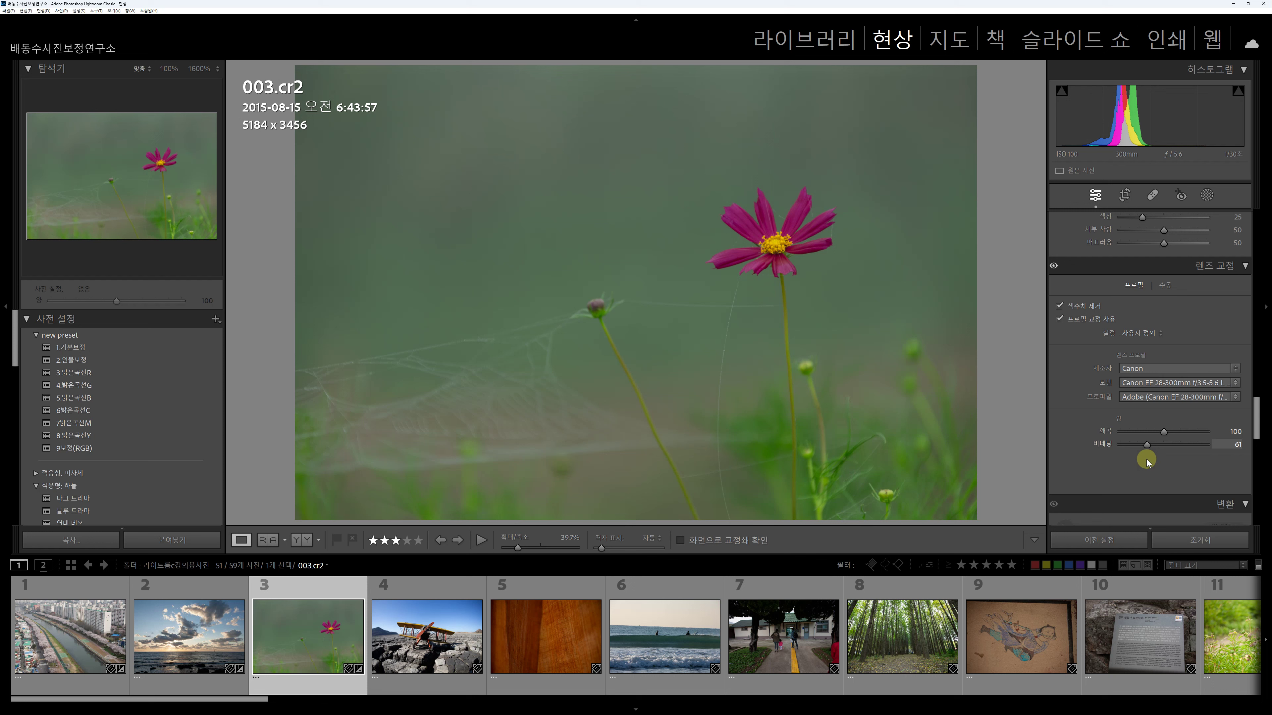
drag(1148, 462, 1118, 460)
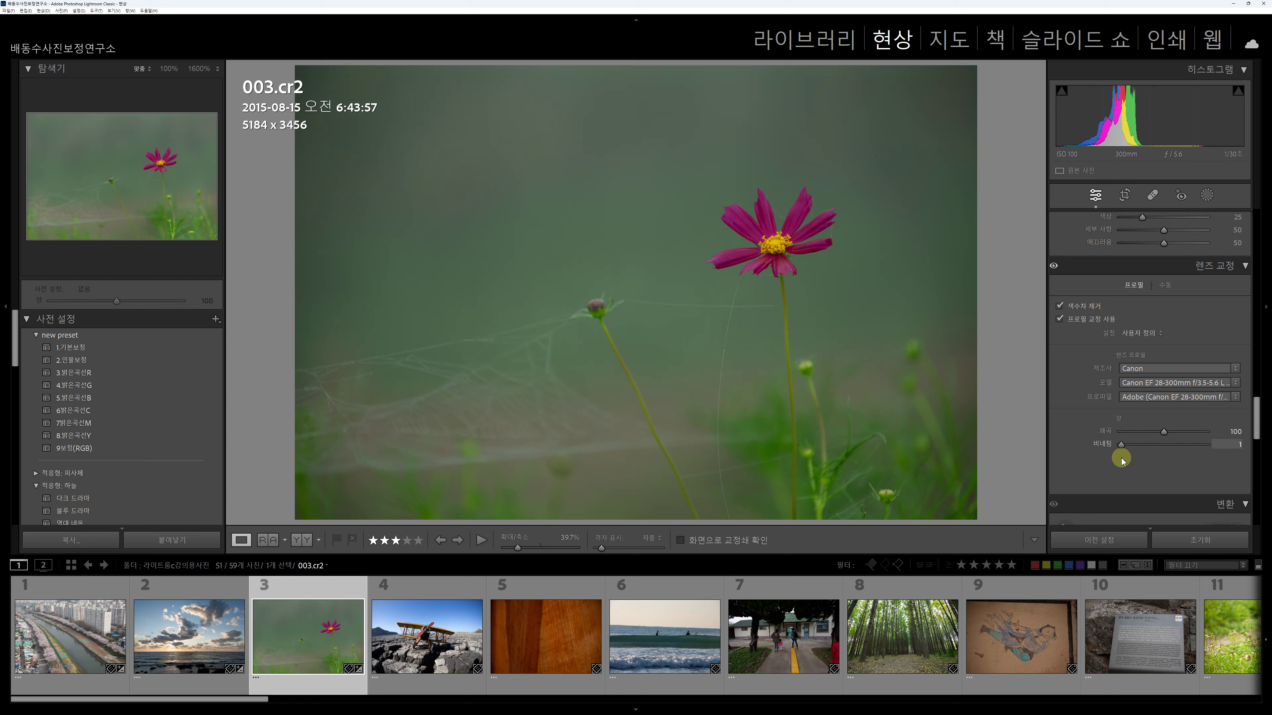
drag(1108, 461, 1160, 448)
Switch to 002.cr2 and try out the lens profile's distortion (왜곡) amount, leaving it at 100.
click(312, 636)
click(220, 646)
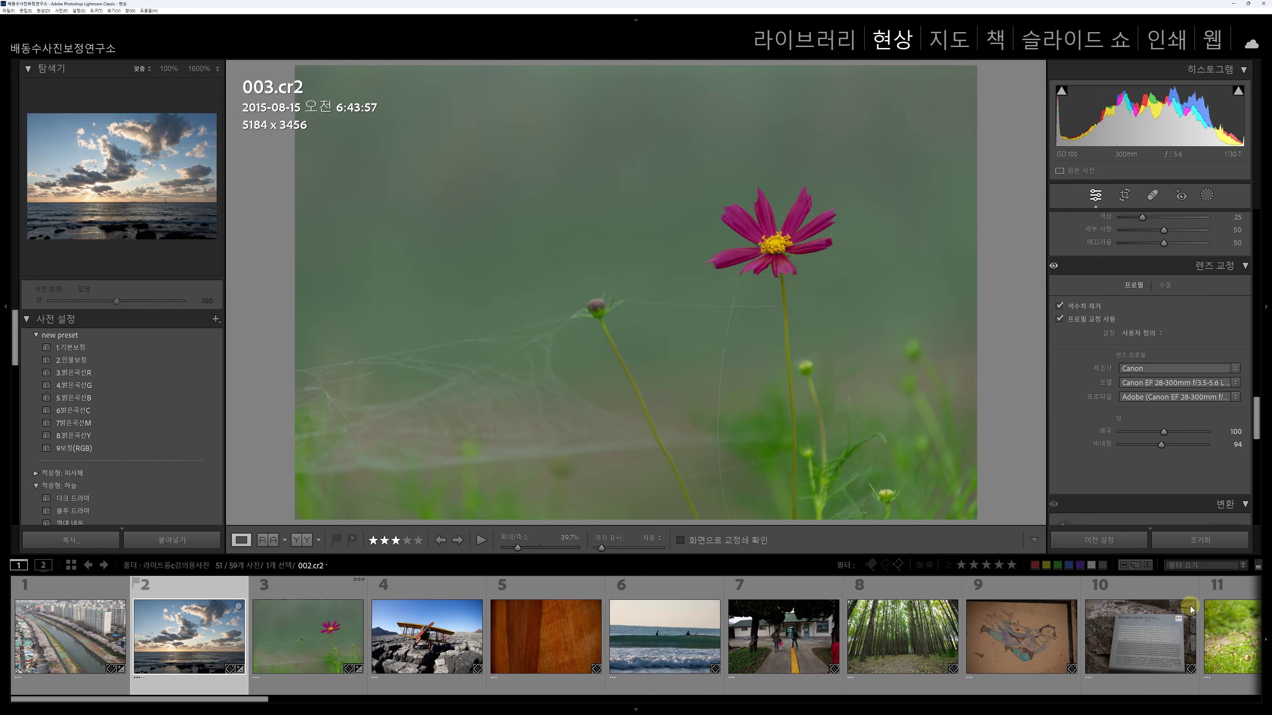
click(1164, 431)
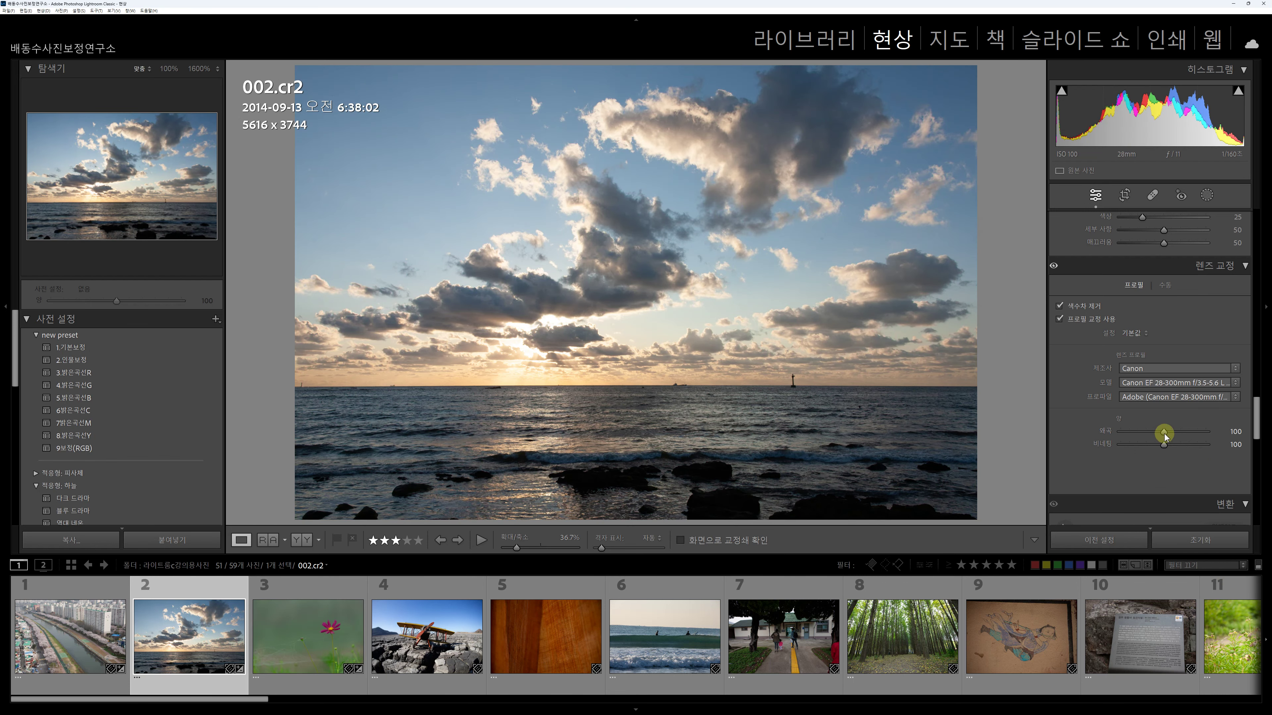
click(1163, 432)
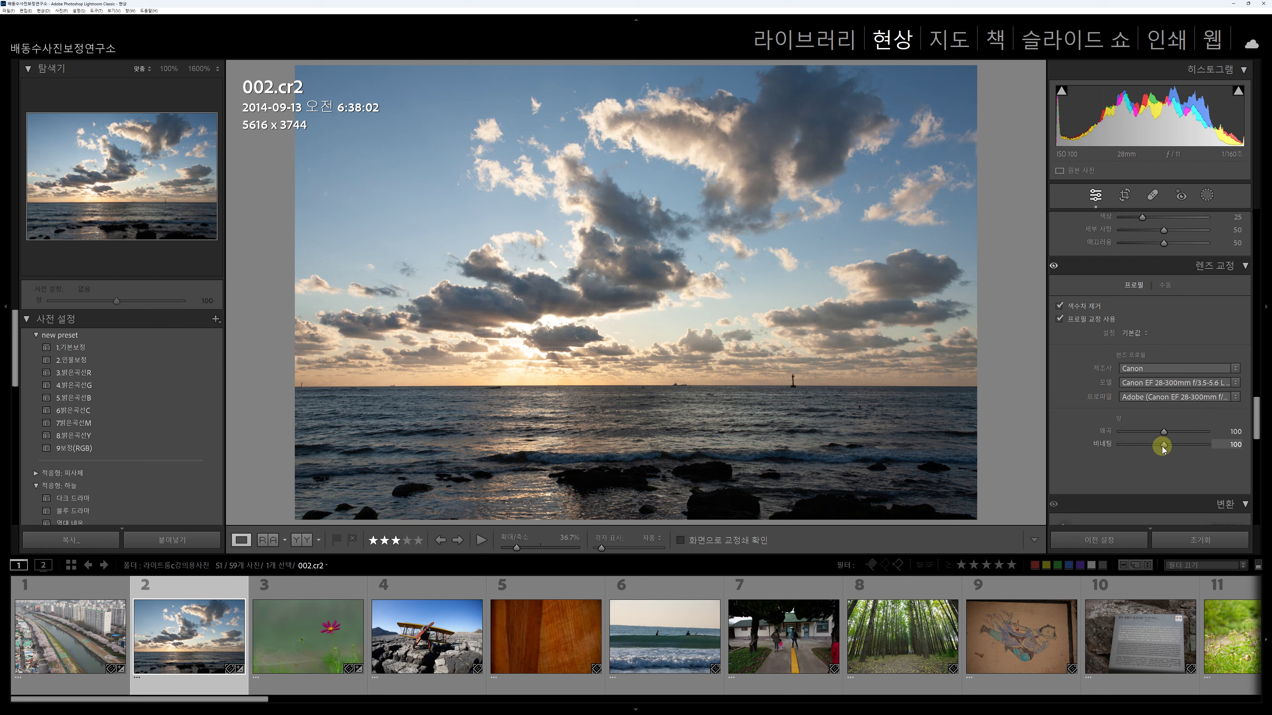
click(1163, 433)
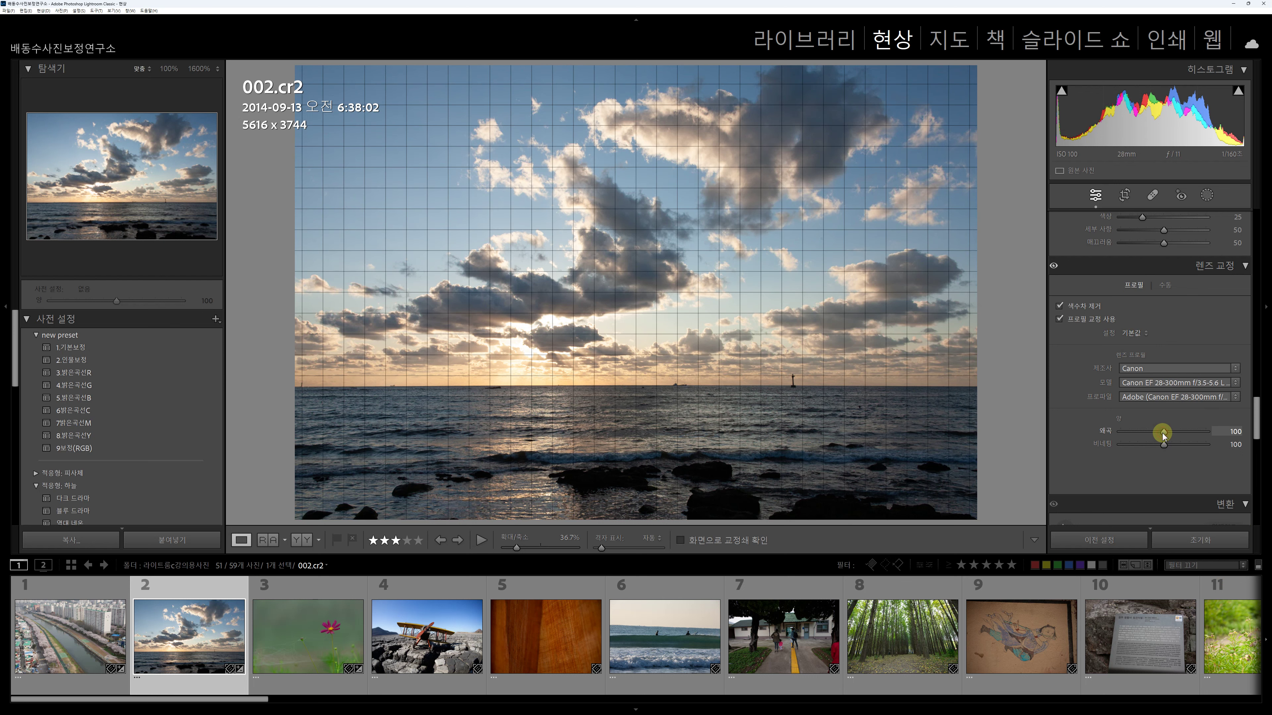
mouse_move(1162, 434)
mouse_down()
mouse_move(1147, 433)
mouse_move(1200, 450)
mouse_move(1163, 442)
mouse_up()
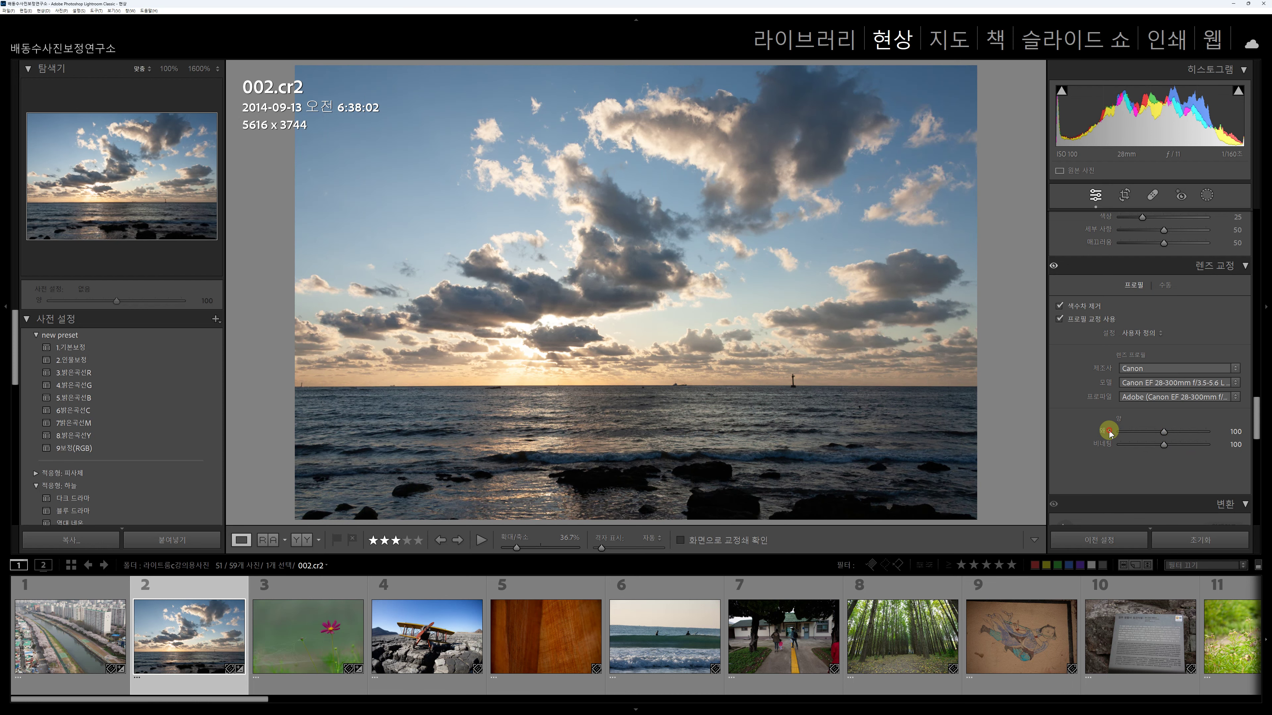